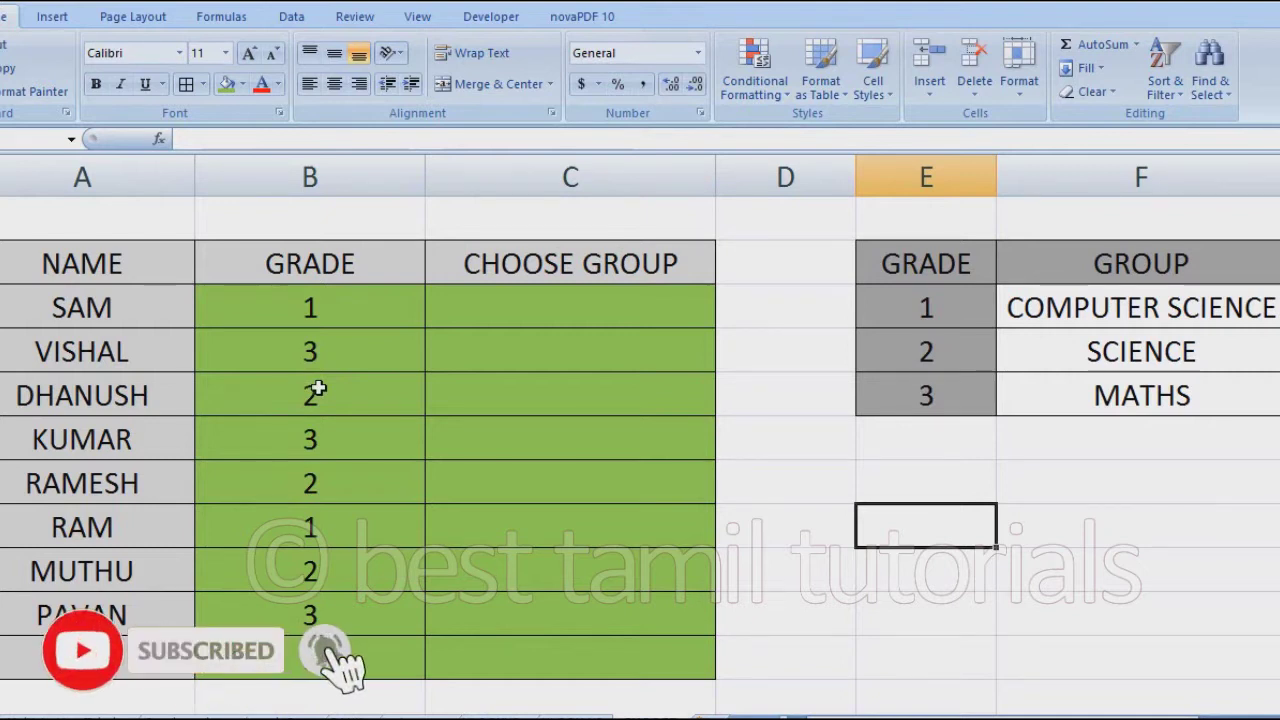
Step: Review the lookup table's grades 1–3 and their groups, including SCIENCE and MATHS
{"action": "left_click", "coordinate": [1068, 298]}
{"action": "left_click", "coordinate": [912, 340]}
{"action": "key", "text": "ctrl+c"}
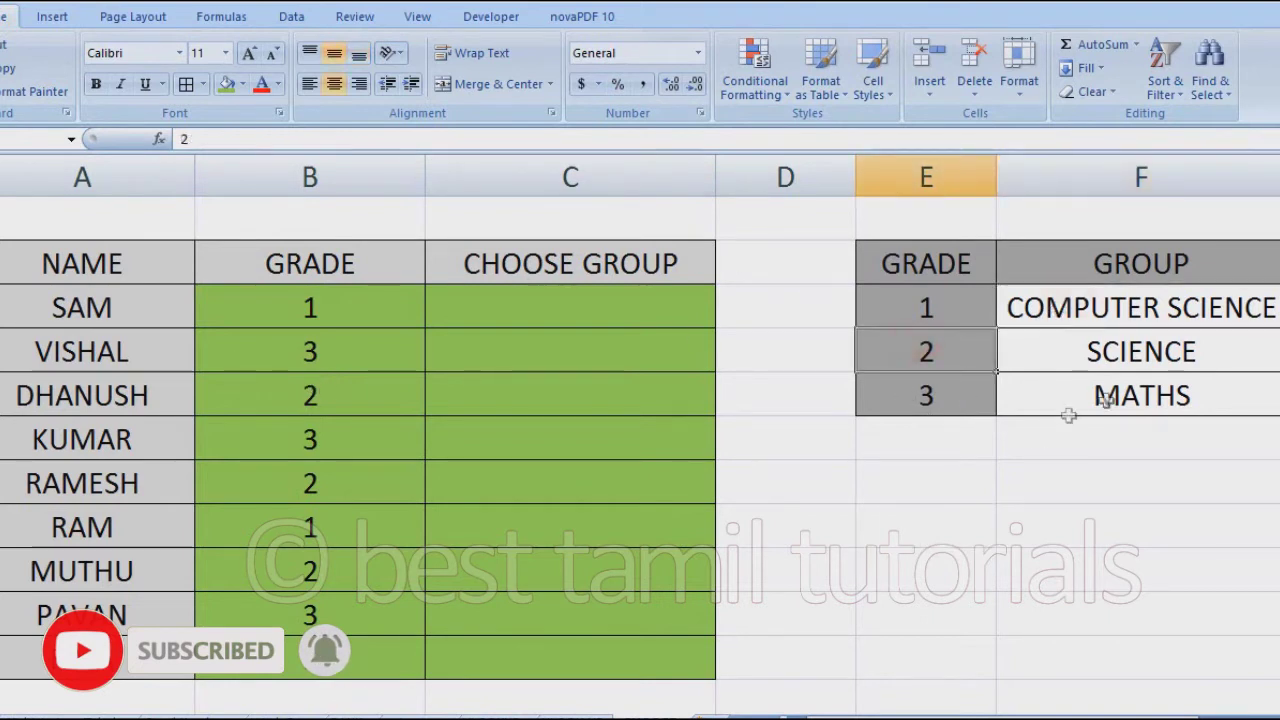
{"action": "left_click", "coordinate": [1114, 348]}
{"action": "left_click", "coordinate": [967, 391]}
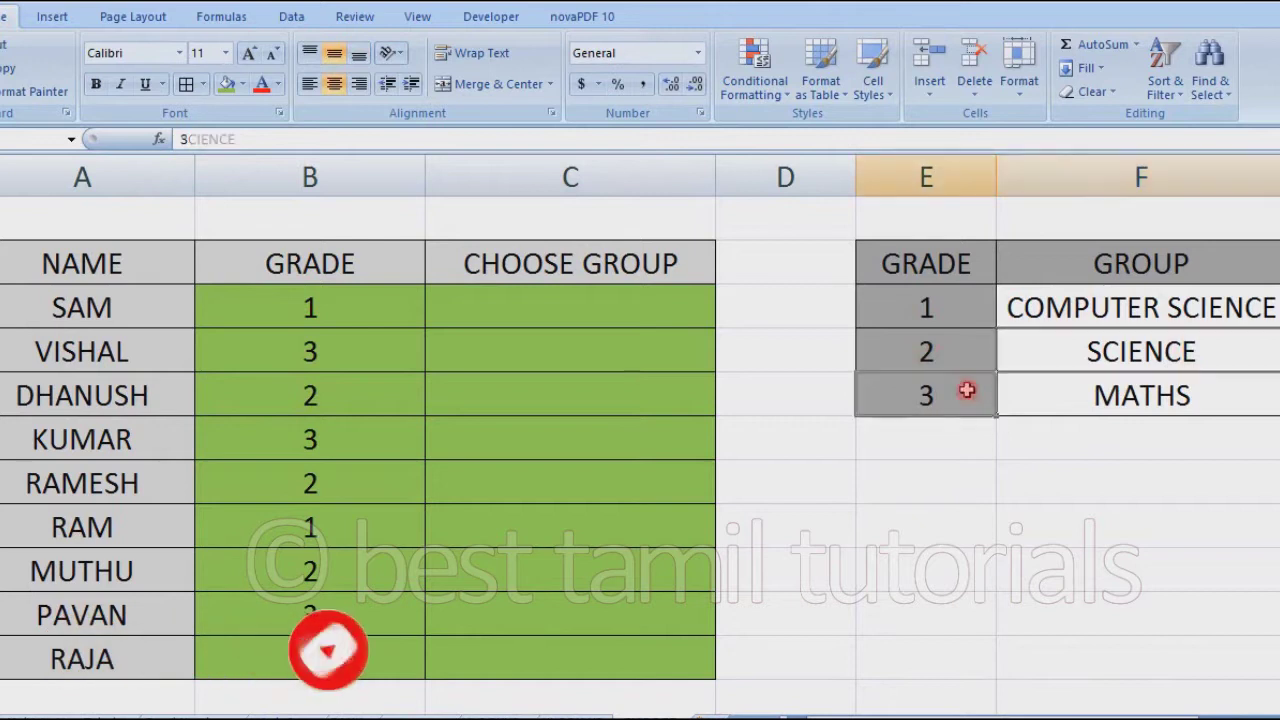
{"action": "left_click", "coordinate": [1138, 393]}
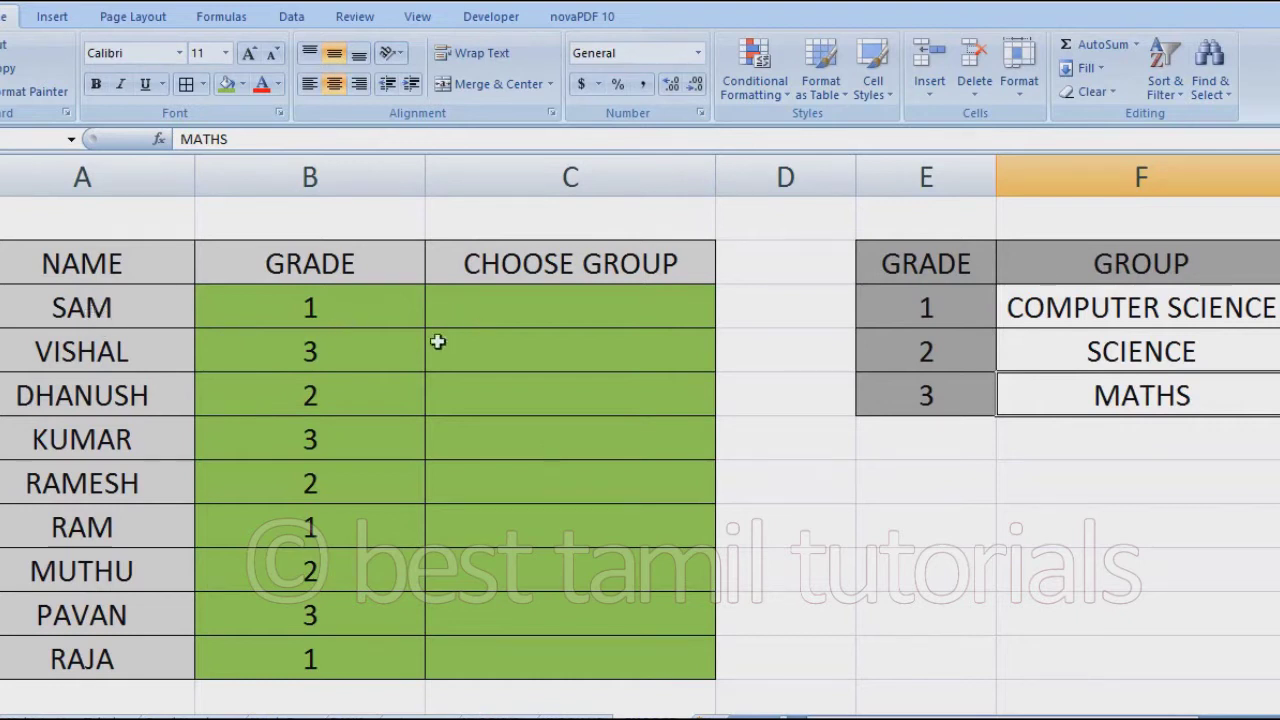
Step: In C3, start =CHOOSE( using the grade in B3 as the index
{"action": "left_click", "coordinate": [608, 317]}
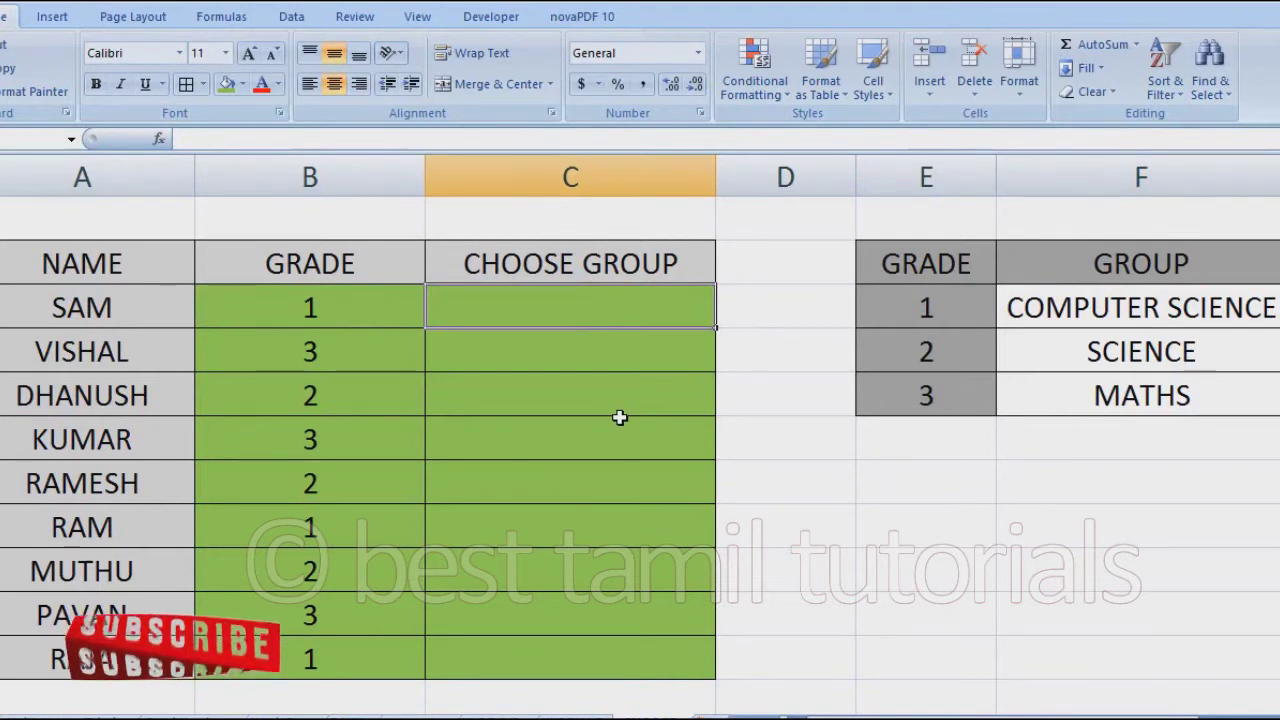
{"action": "type", "text": "="}
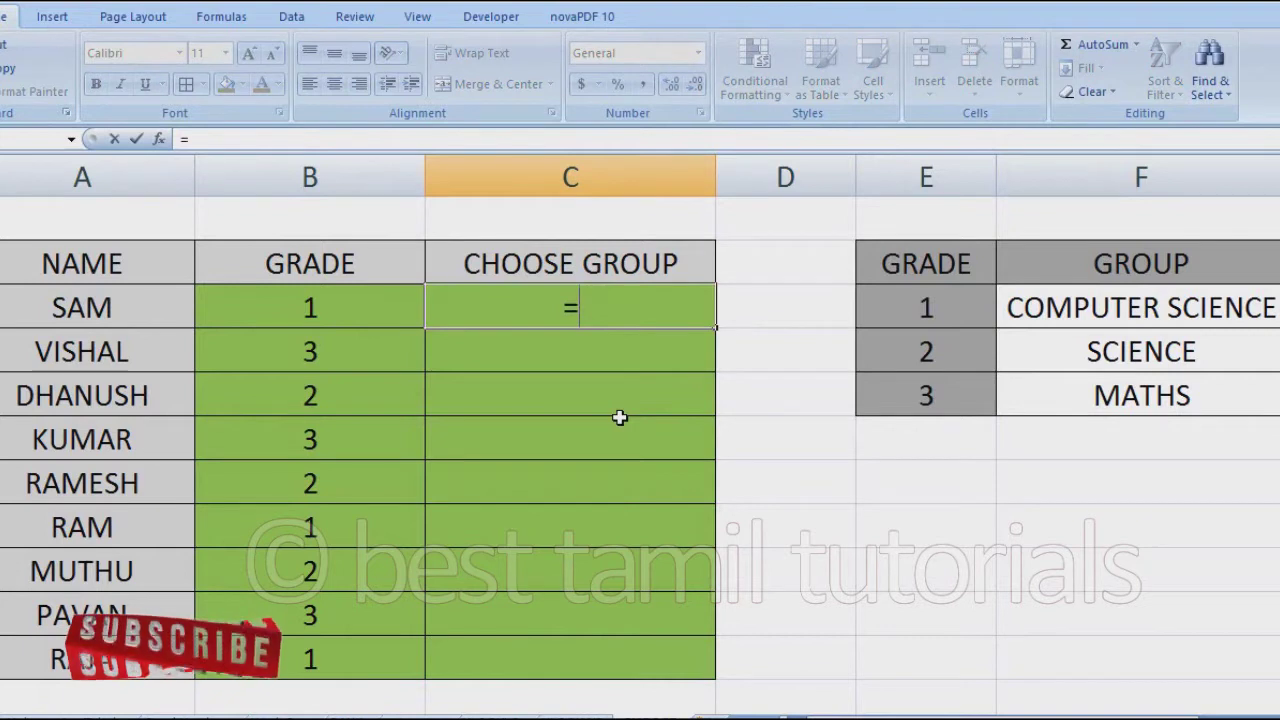
{"action": "type", "text": "C"}
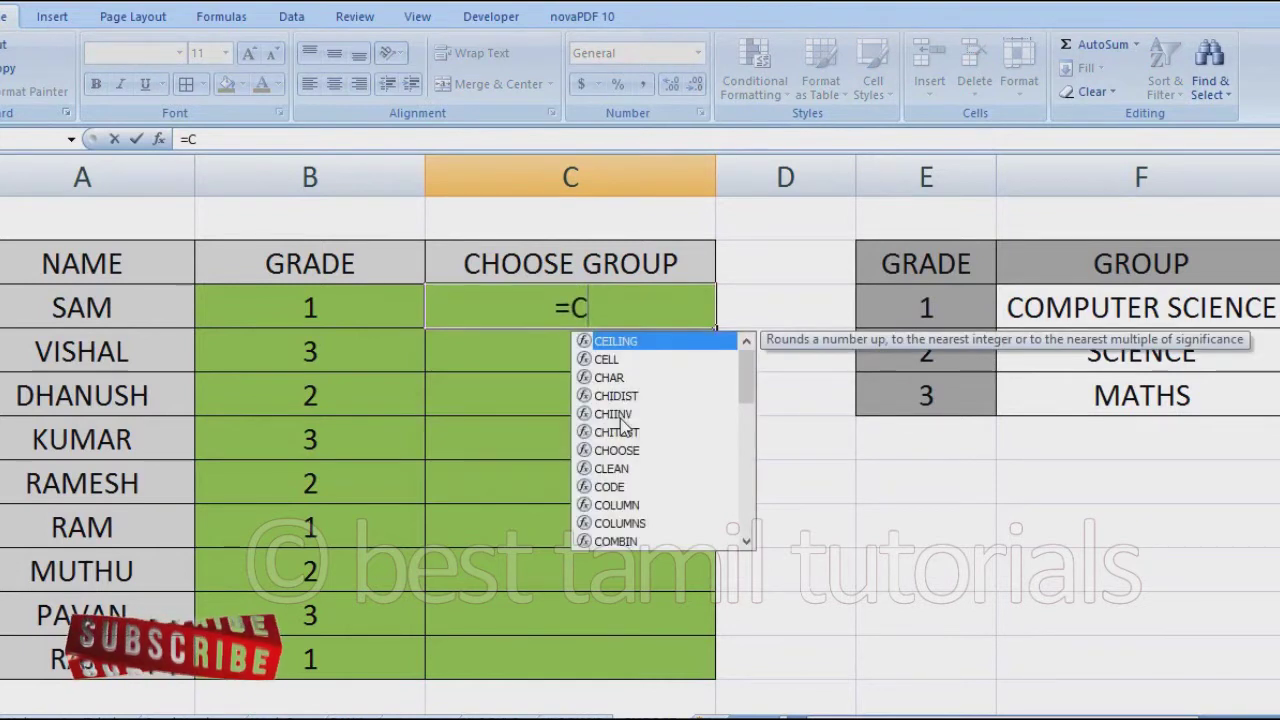
{"action": "type", "text": "HOOSE("}
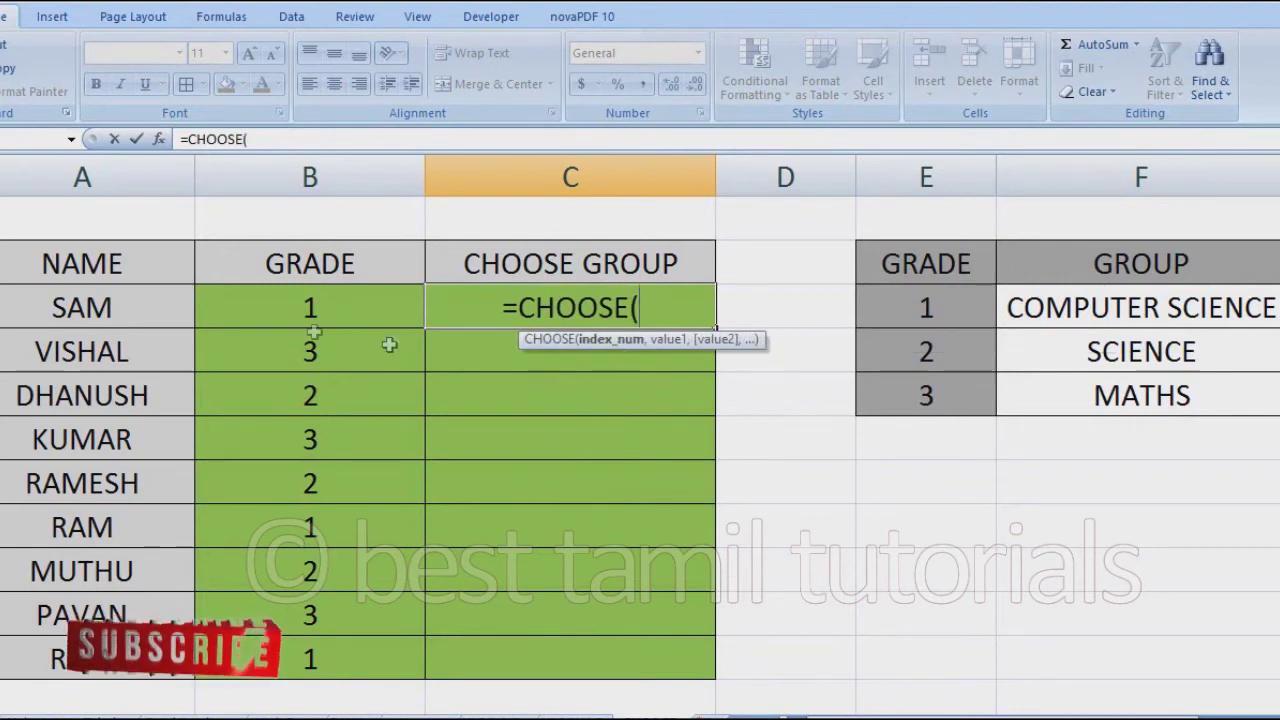
{"action": "left_click", "coordinate": [333, 313]}
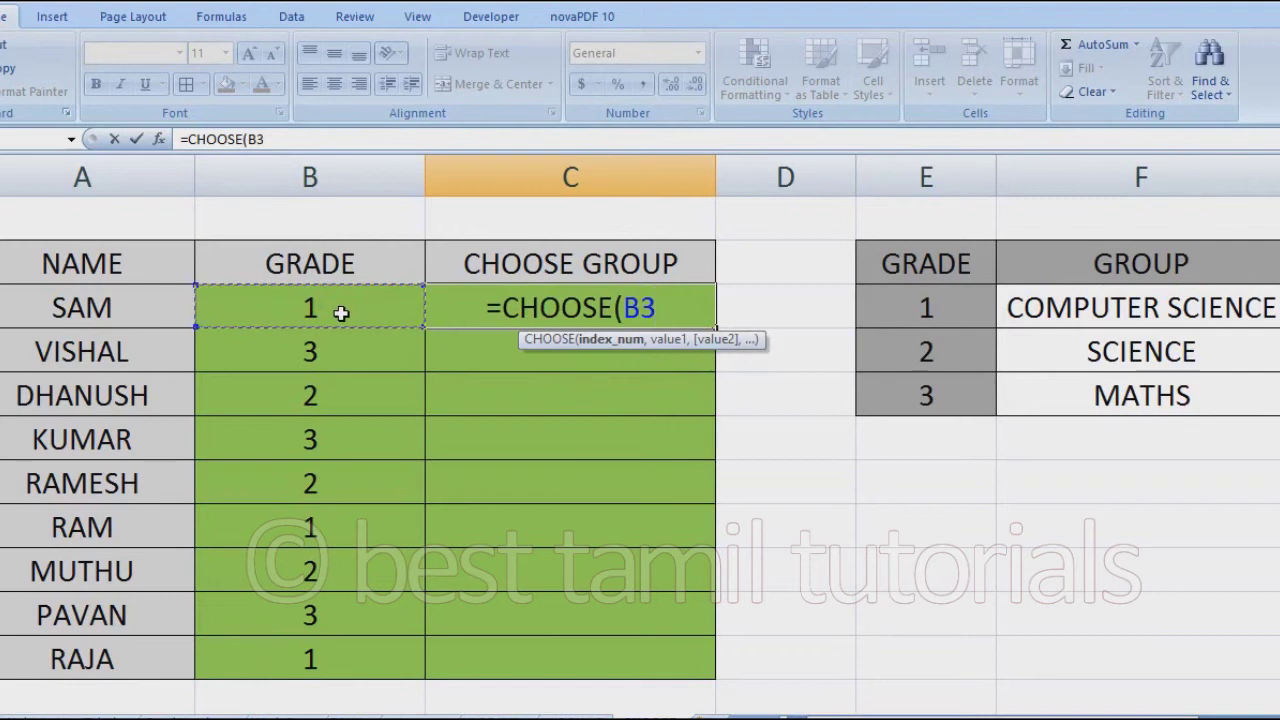
{"action": "type", "text": ","}
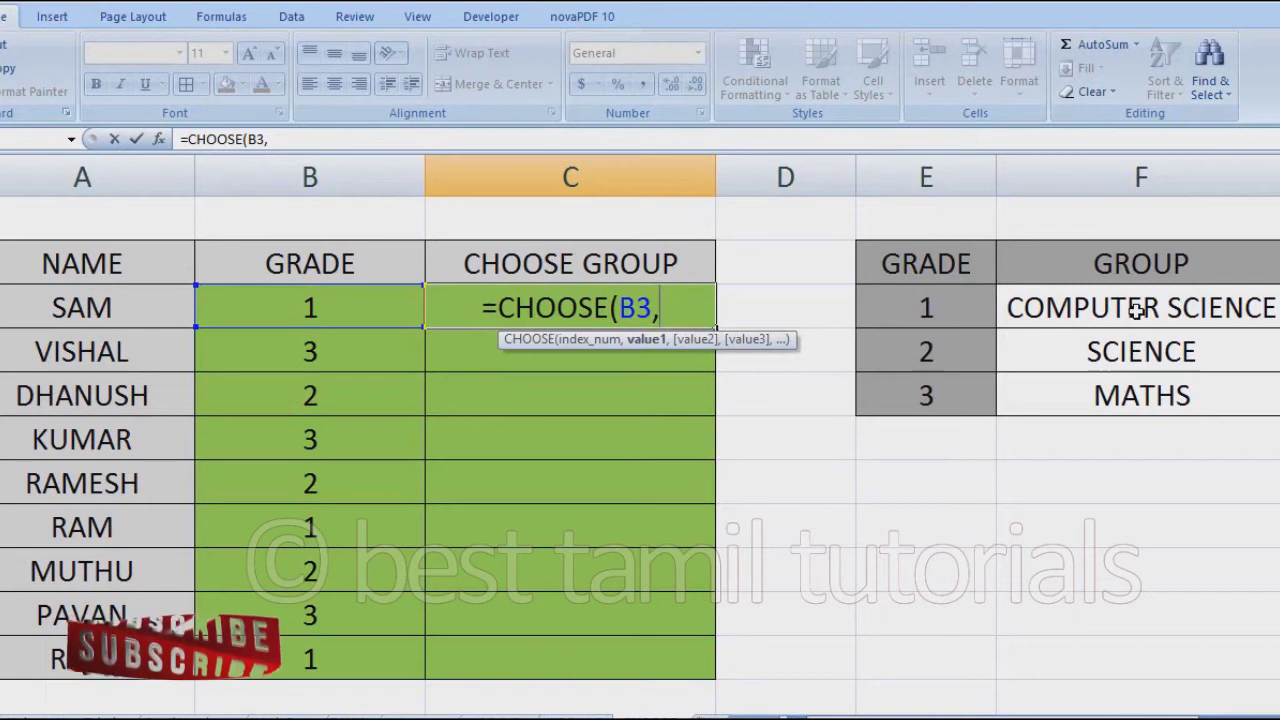
Step: Complete and commit =CHOOSE(B3,"COMPUTER SCIENCE","SCIENCE","MATHS") in C3
{"action": "type", "text": "\""}
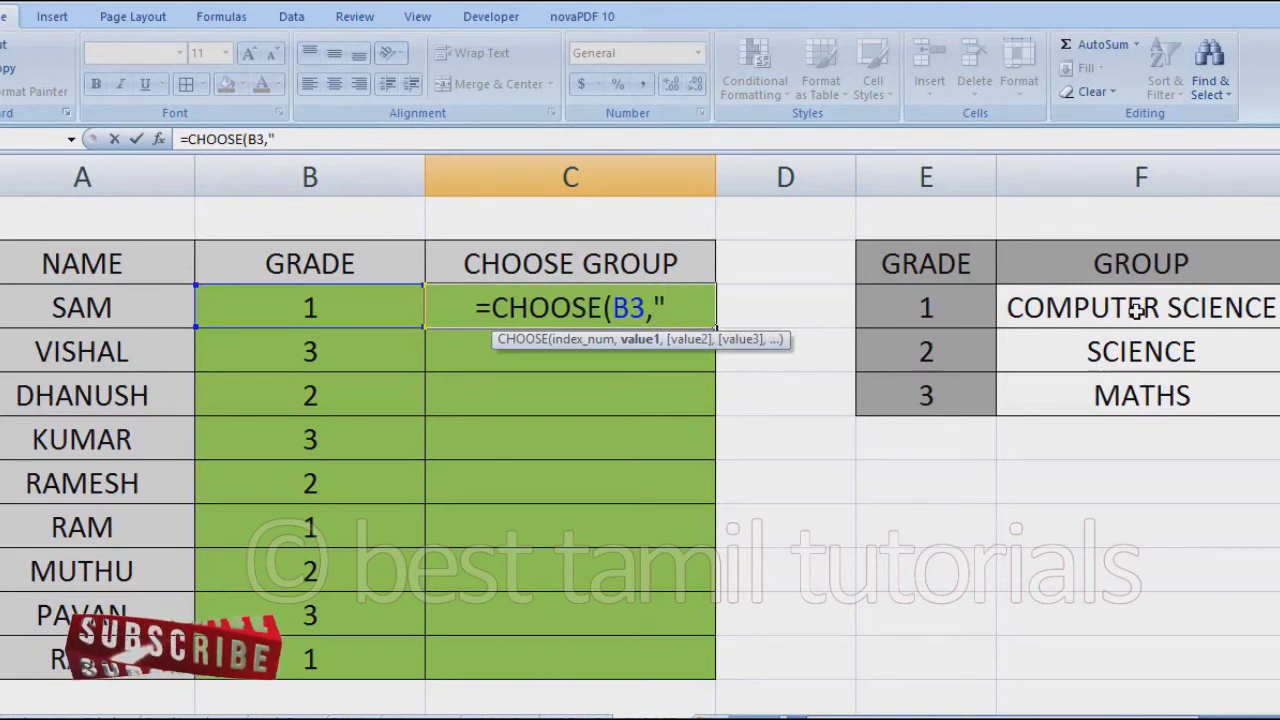
{"action": "type", "text": "COMPUTER SCIENCE"}
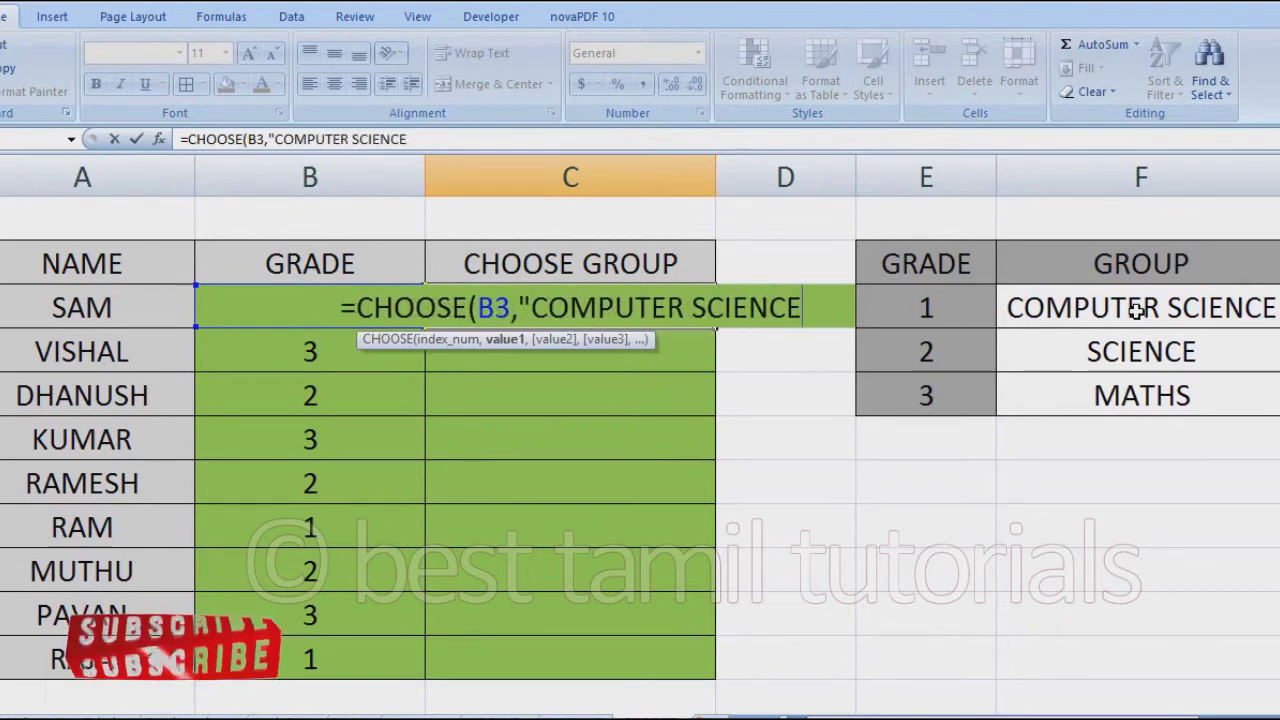
{"action": "type", "text": "\""}
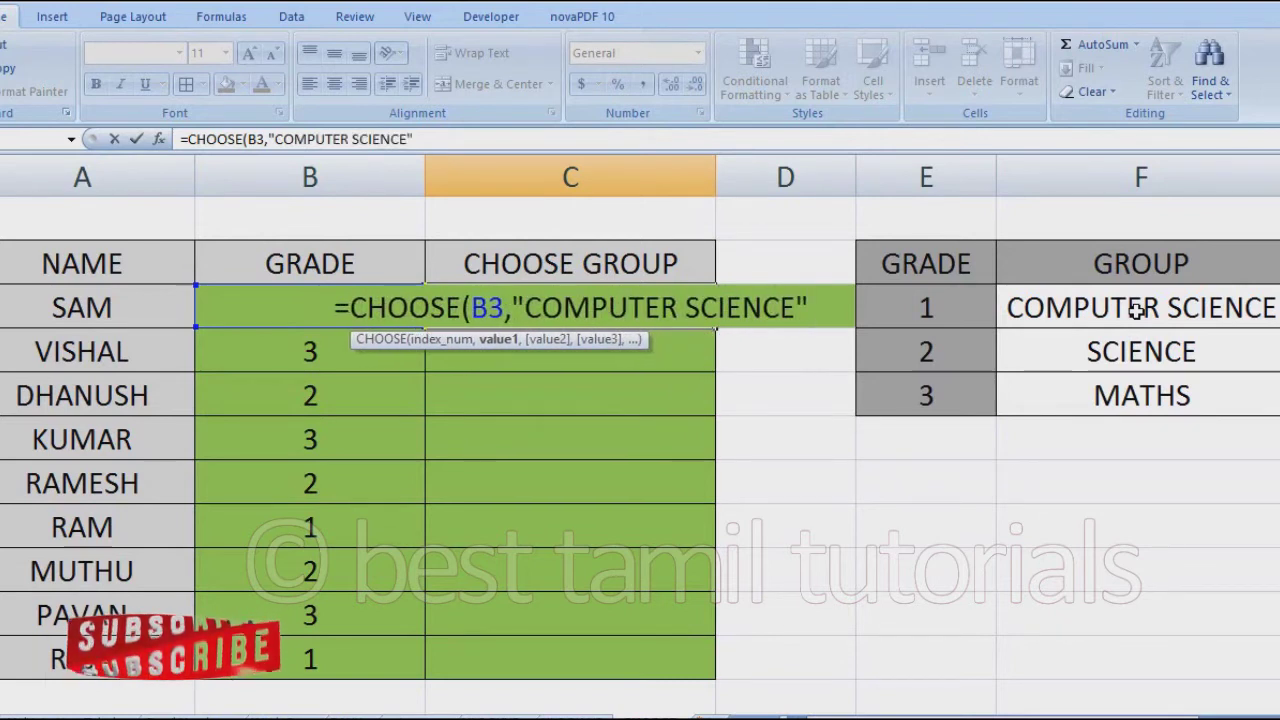
{"action": "type", "text": ","}
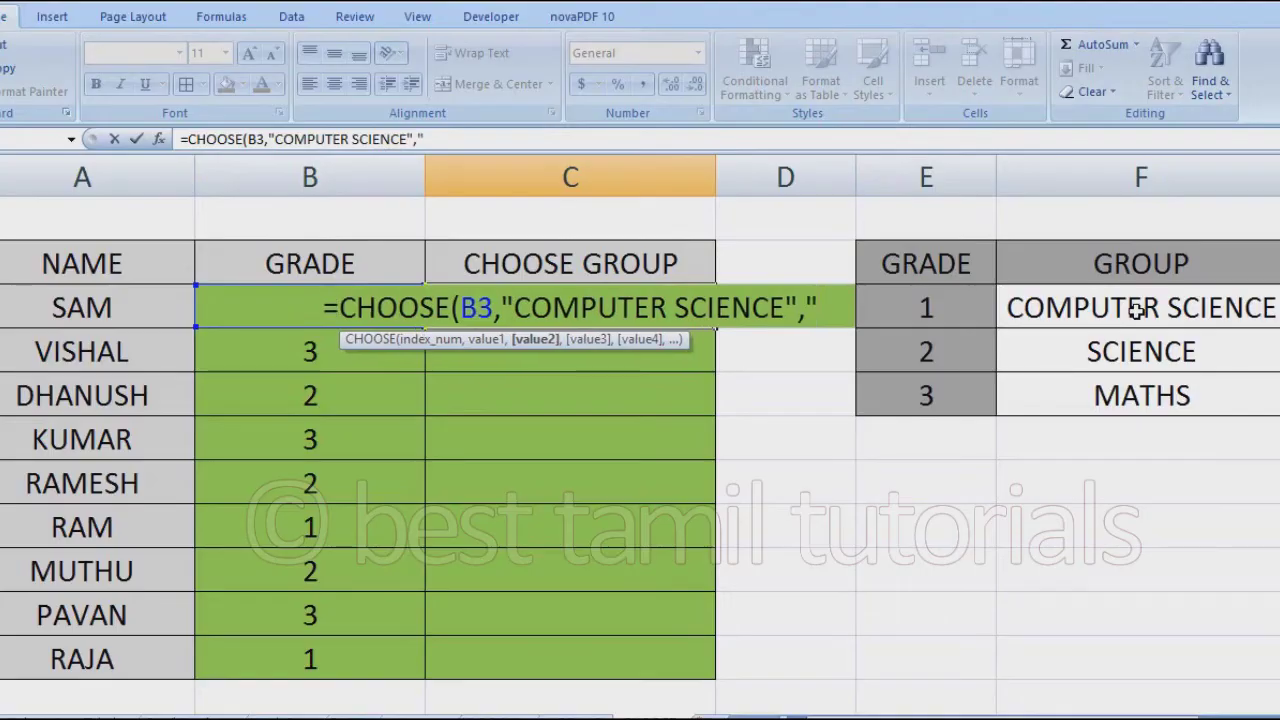
{"action": "type", "text": "SCI"}
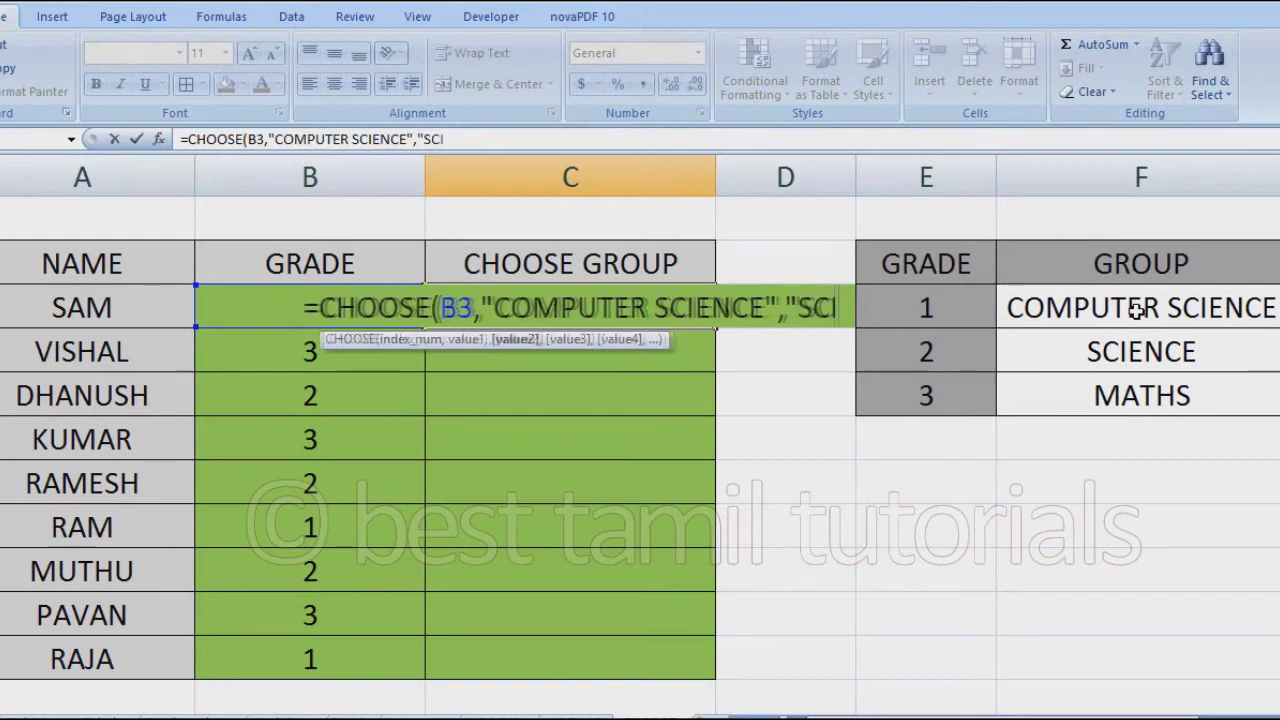
{"action": "type", "text": "ENCE\""}
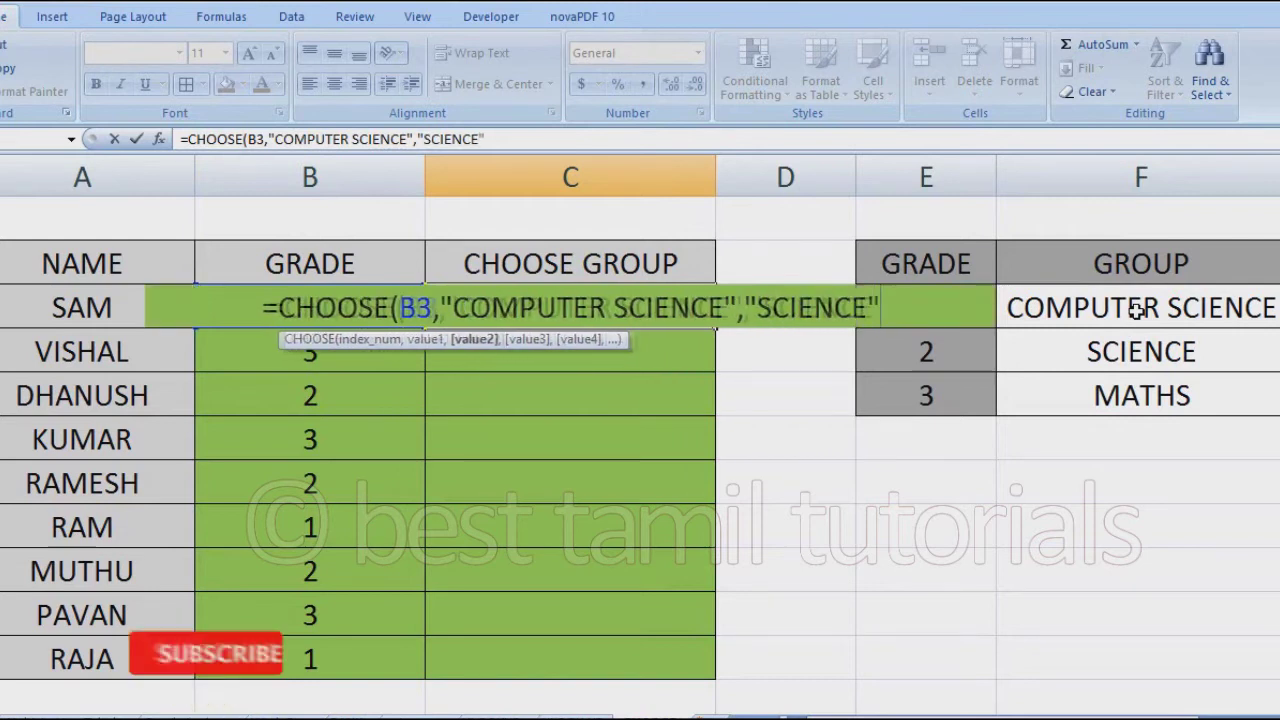
{"action": "type", "text": ","}
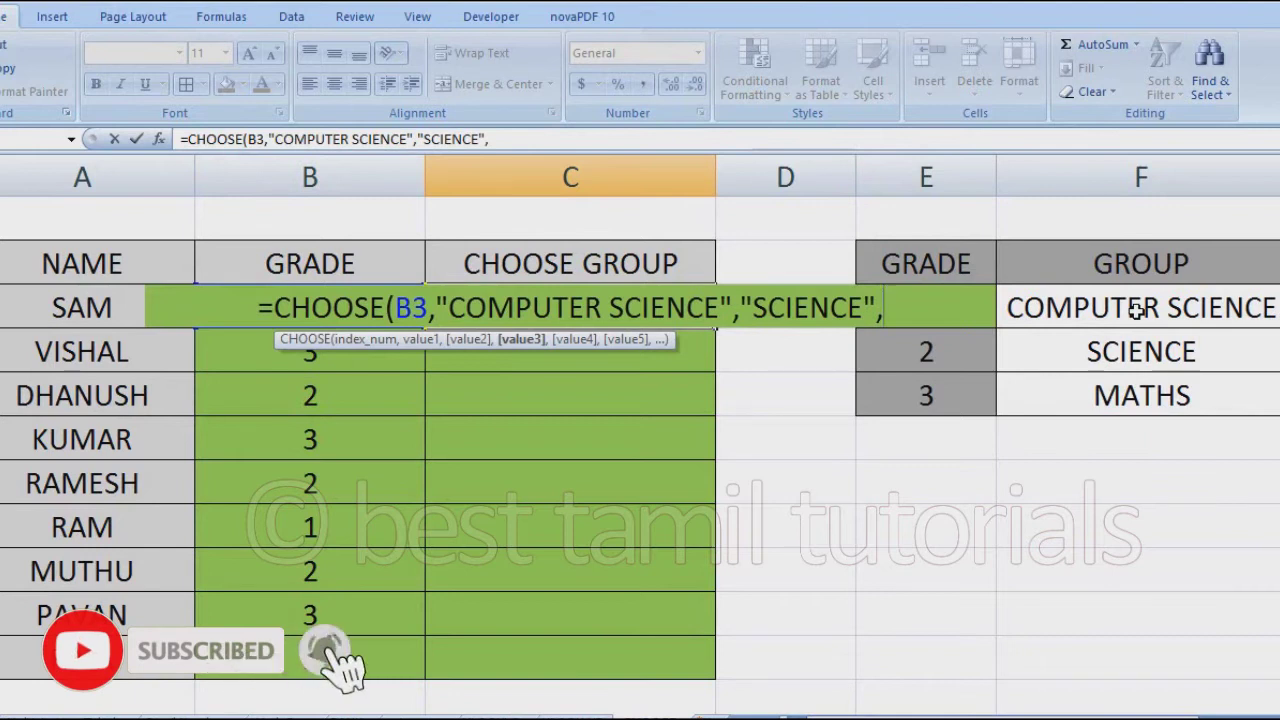
{"action": "type", "text": "\""}
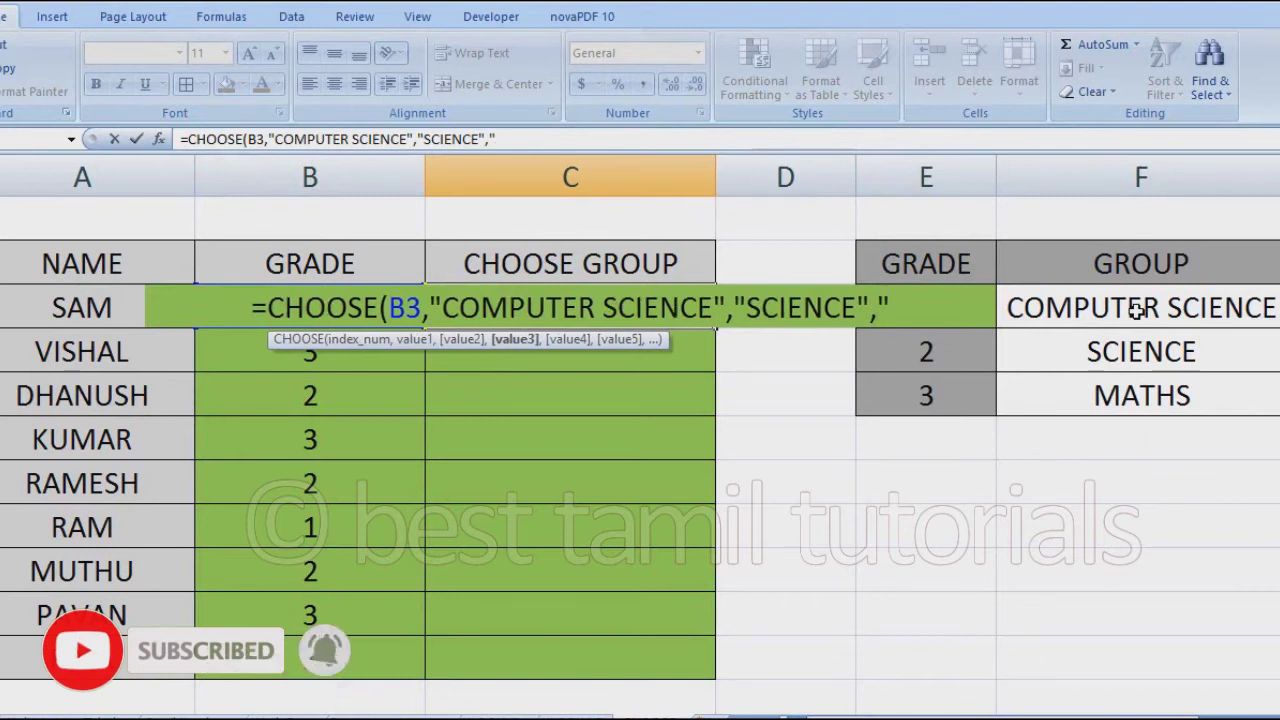
{"action": "type", "text": "MATHS"}
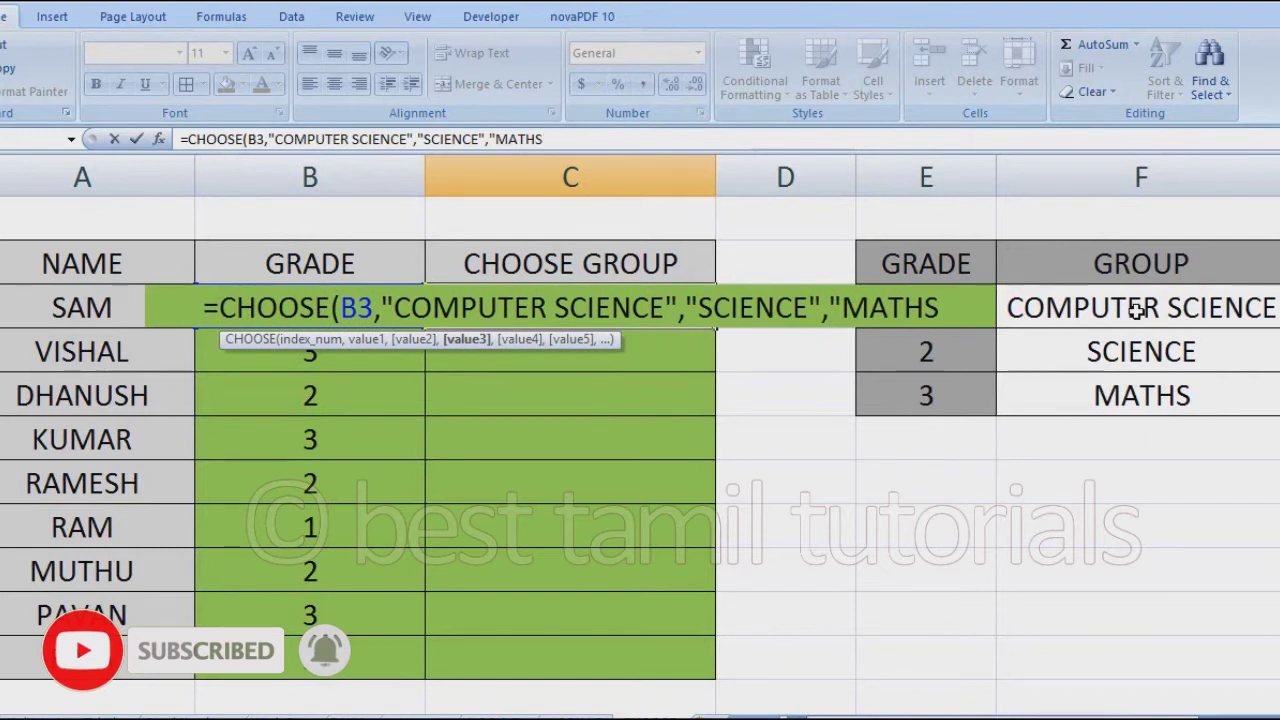
{"action": "type", "text": "\")"}
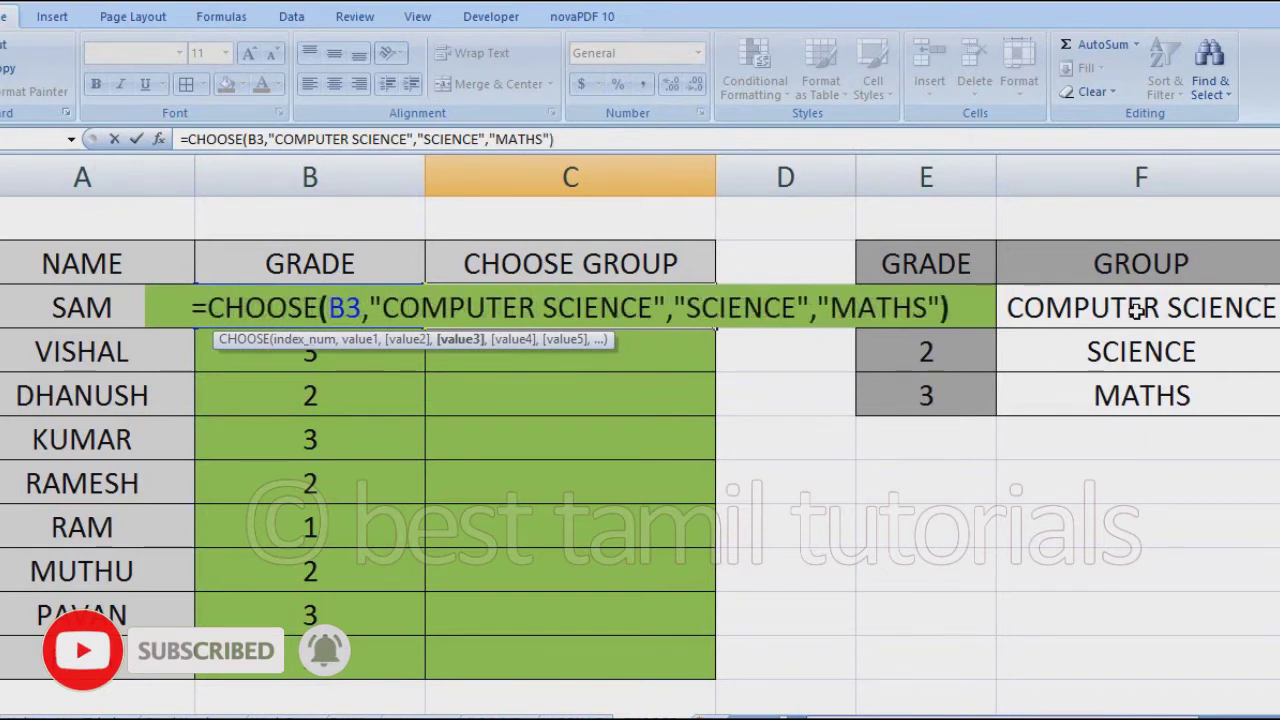
{"action": "key", "text": "ctrl+Return"}
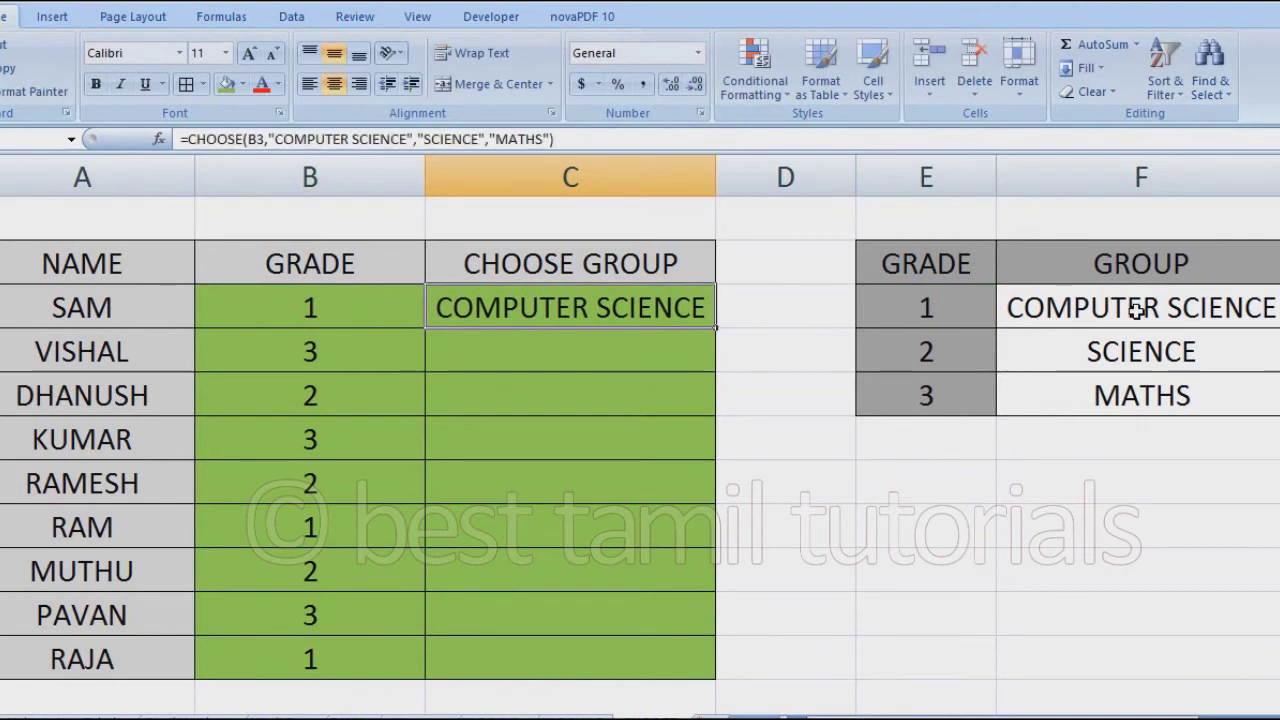
Step: Change the grade in B3 to 2 and confirm C3 now shows SCIENCE
{"action": "key", "text": "Left"}
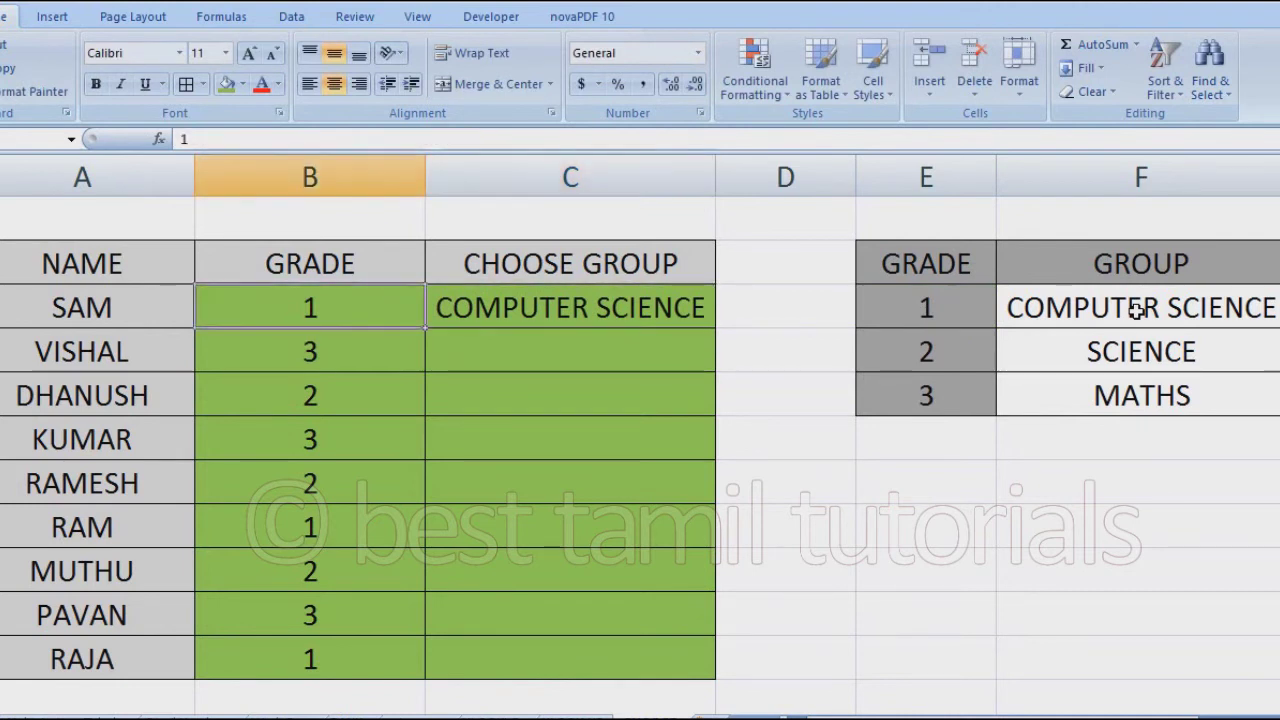
{"action": "type", "text": "2"}
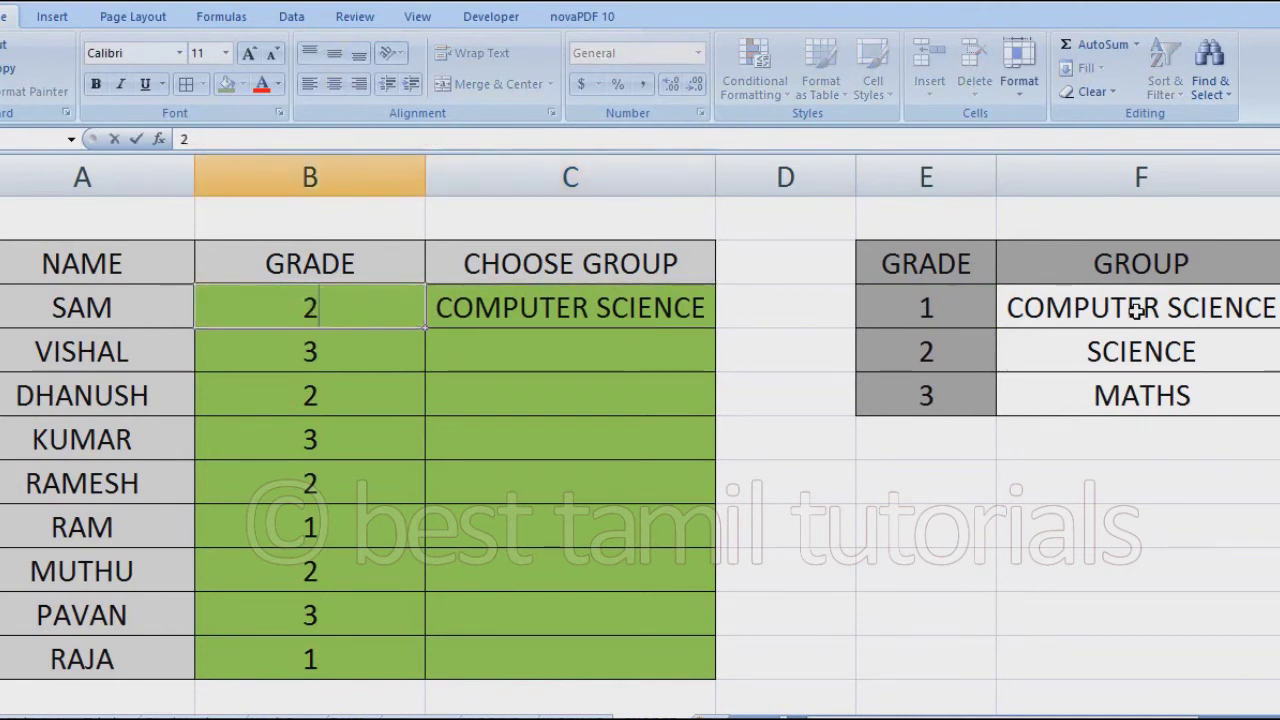
{"action": "key", "text": "Return"}
{"action": "key", "text": "Up"}
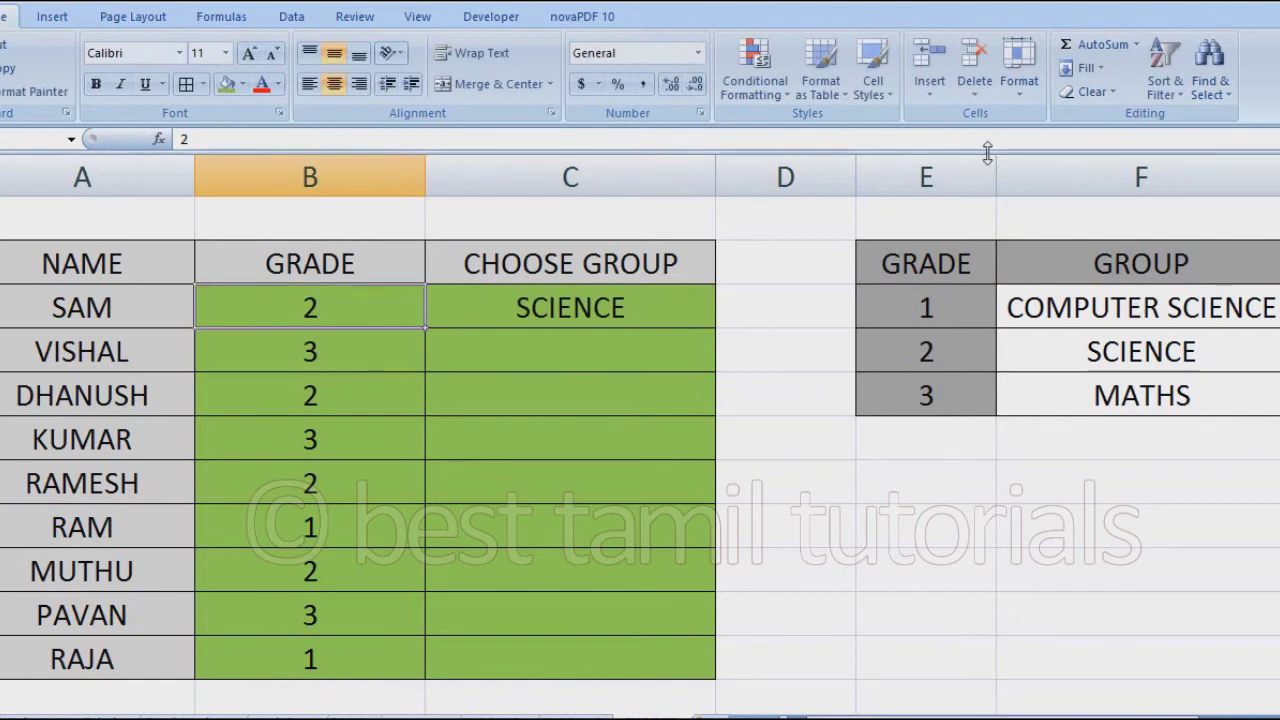
{"action": "left_click", "coordinate": [612, 313]}
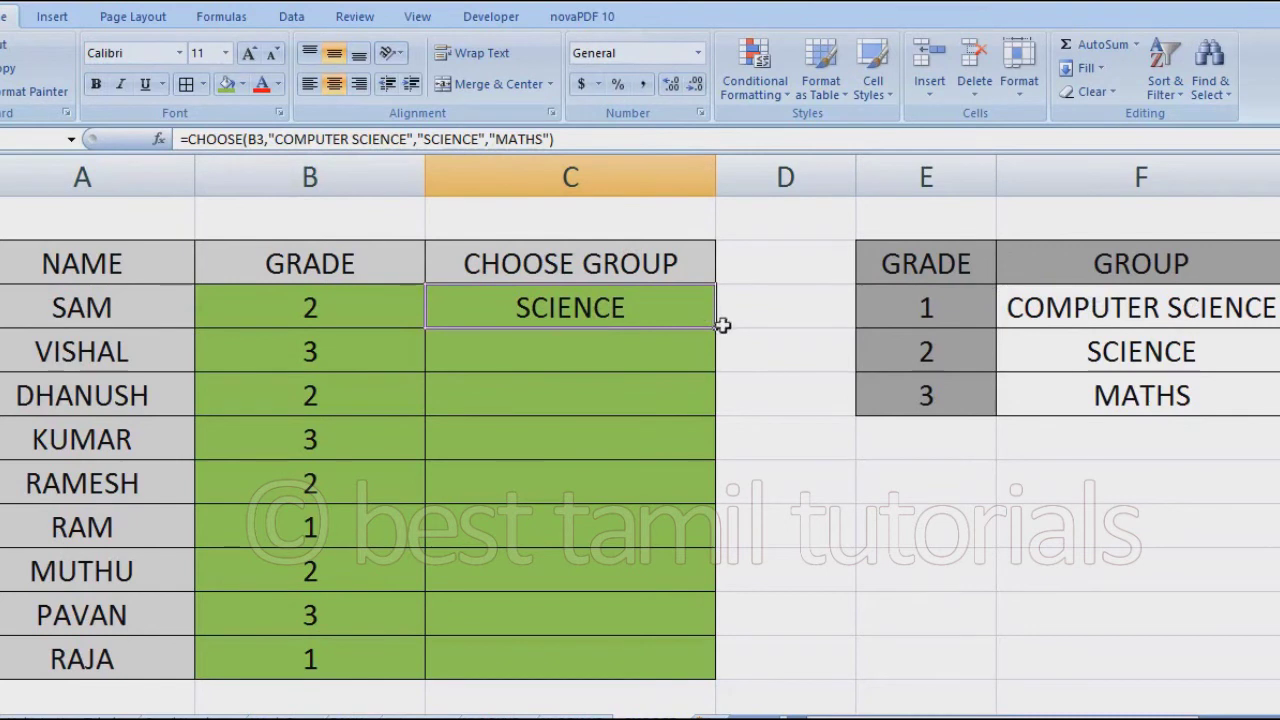
Step: Copy the C3 CHOOSE formula down through C11 and click away from the column
{"action": "left_click_drag", "start_coordinate": [716, 328], "coordinate": [714, 682]}
{"action": "left_click", "coordinate": [858, 609]}
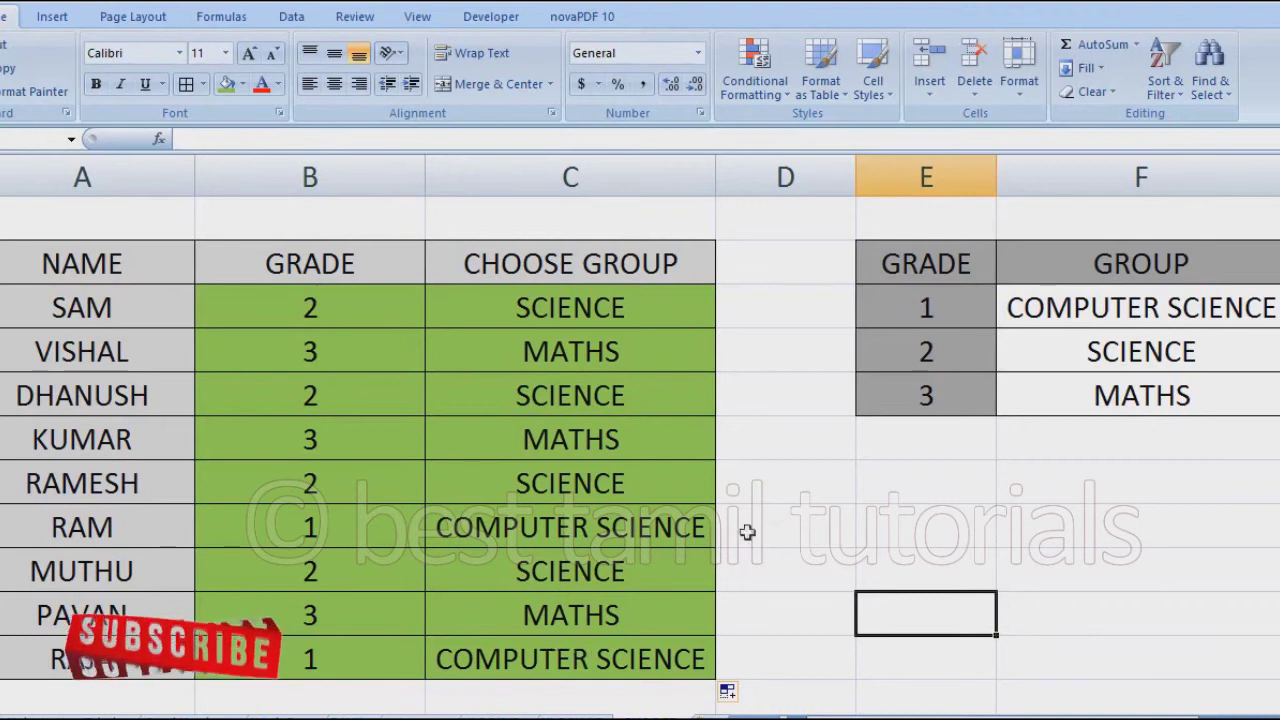
{"action": "left_click", "coordinate": [799, 484]}
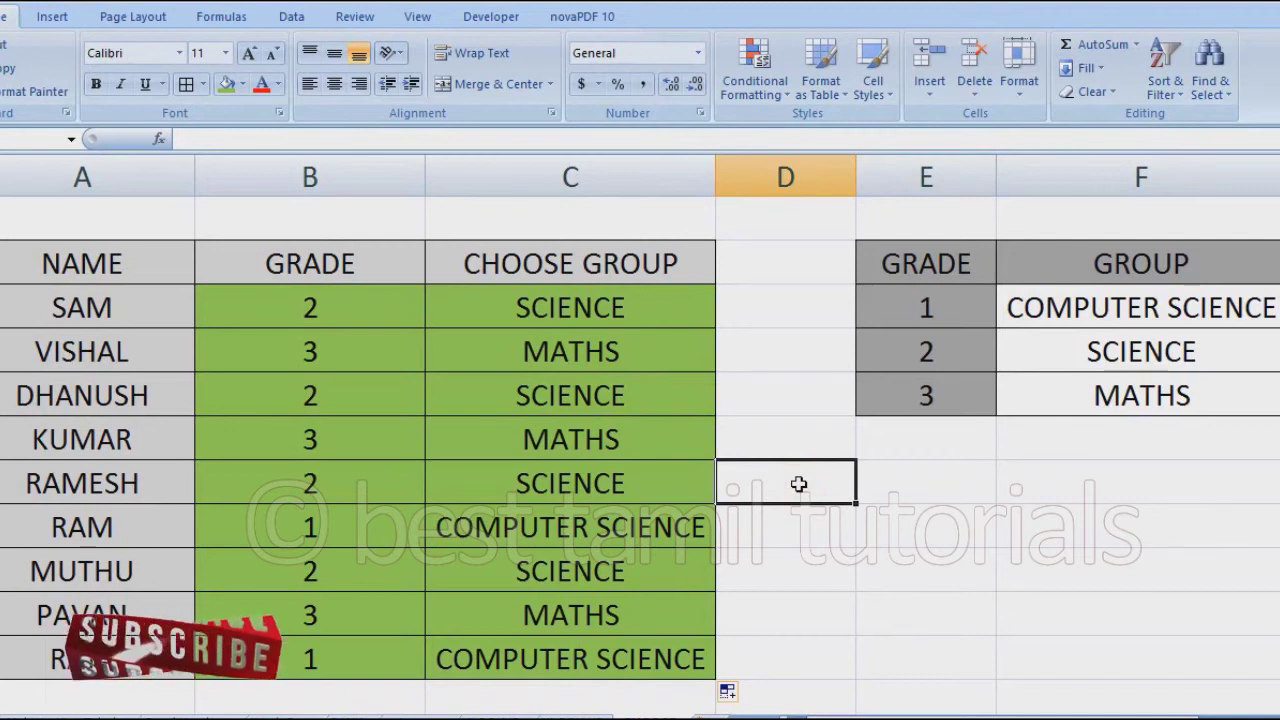
{"action": "left_click", "coordinate": [957, 543]}
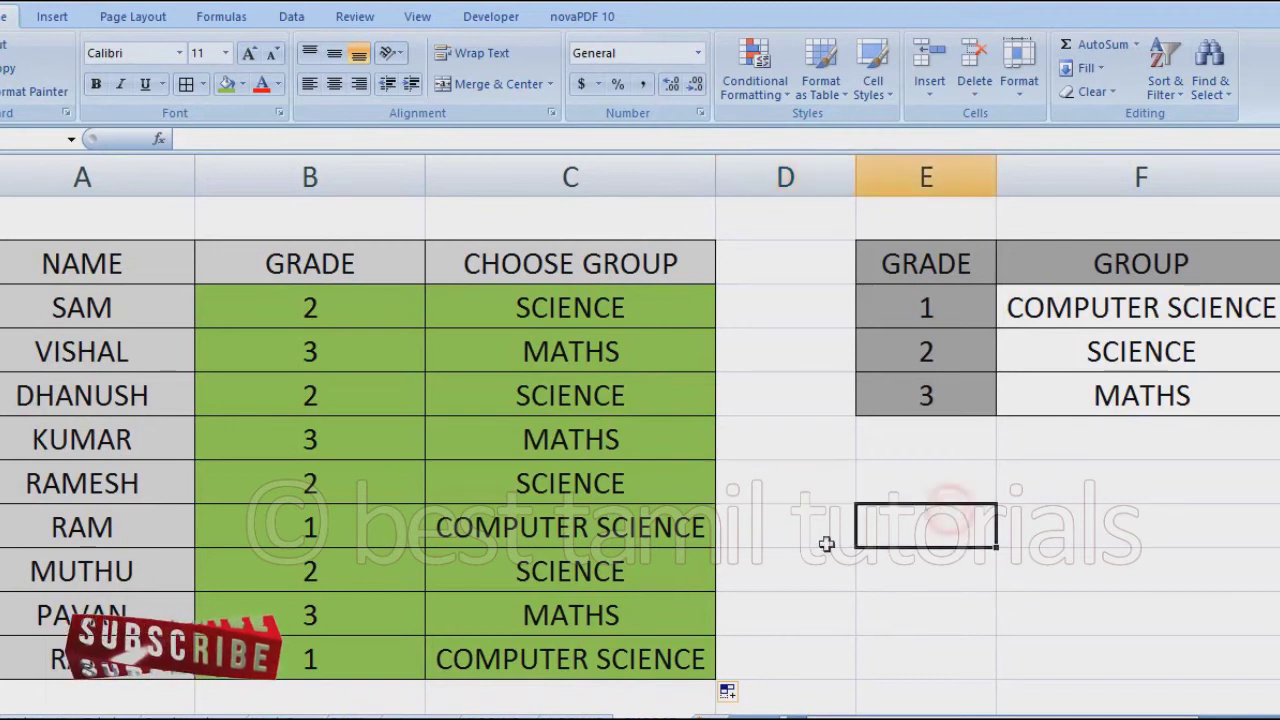
Step: Set the grade in B7 to 3, then to 1, so its group shows COMPUTER SCIENCE
{"action": "left_click", "coordinate": [341, 484]}
{"action": "type", "text": "3"}
{"action": "key", "text": "Return"}
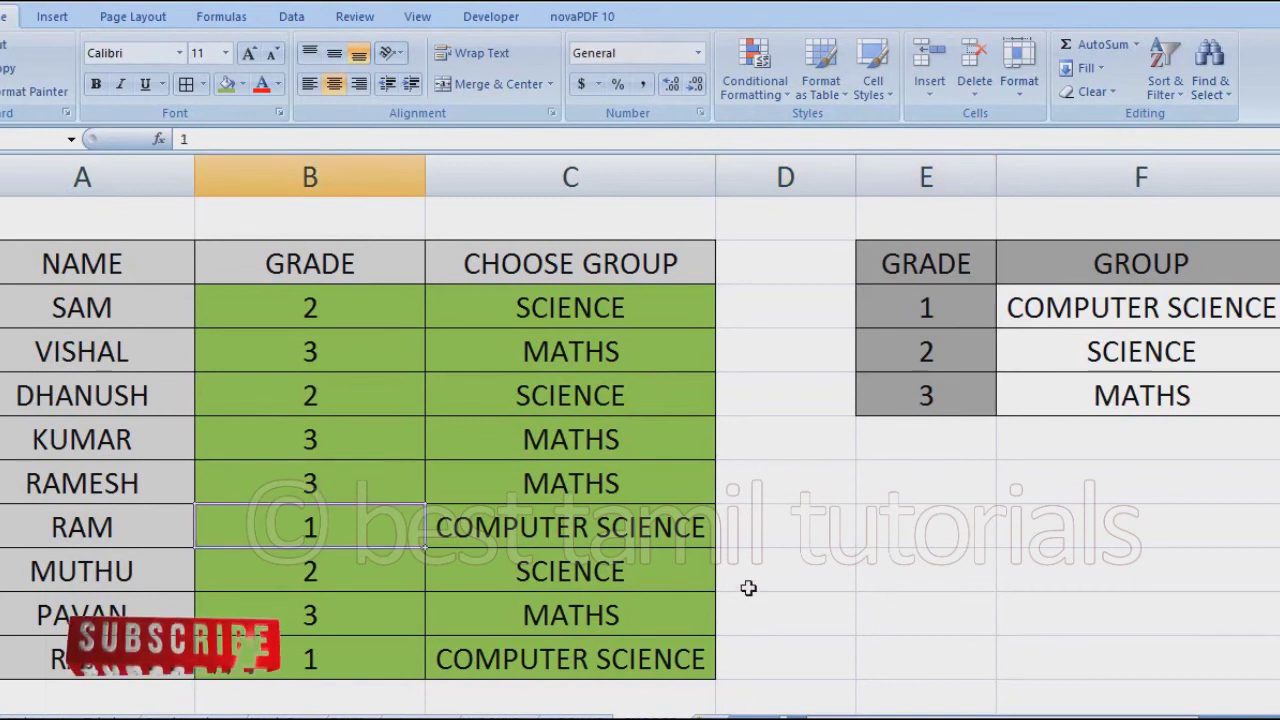
{"action": "key", "text": "Up"}
{"action": "type", "text": "1"}
{"action": "key", "text": "Return"}
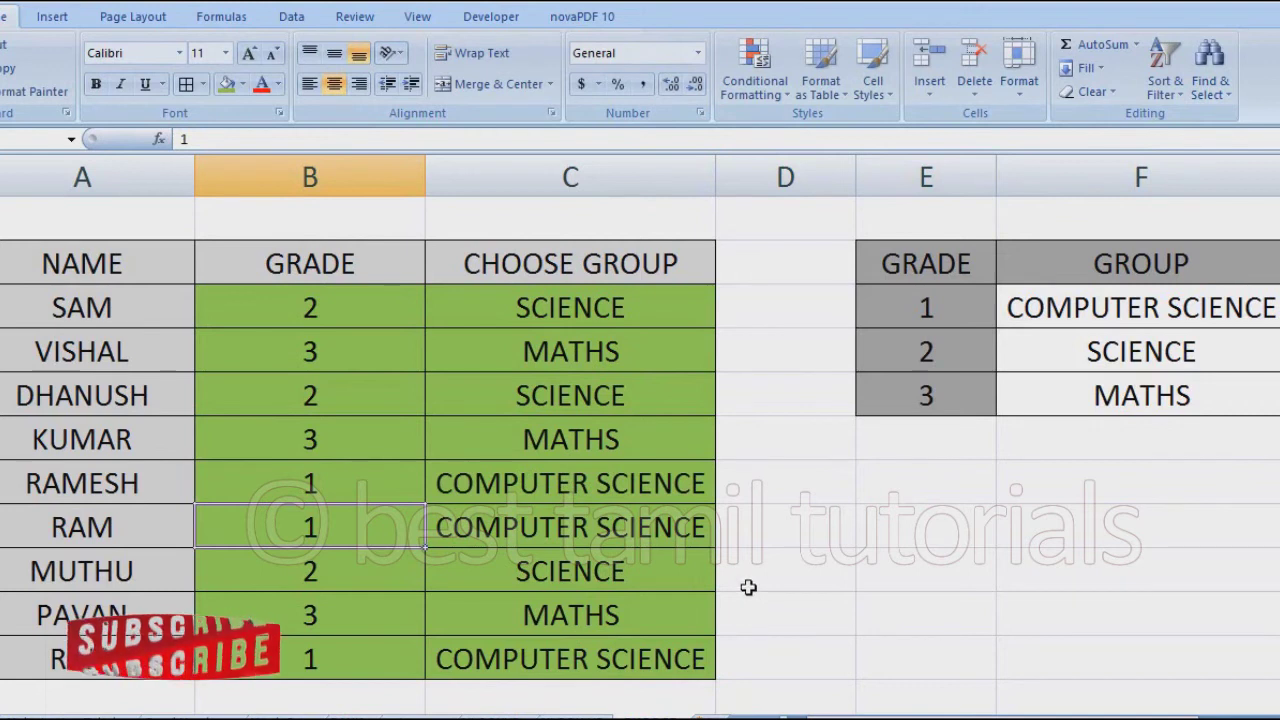